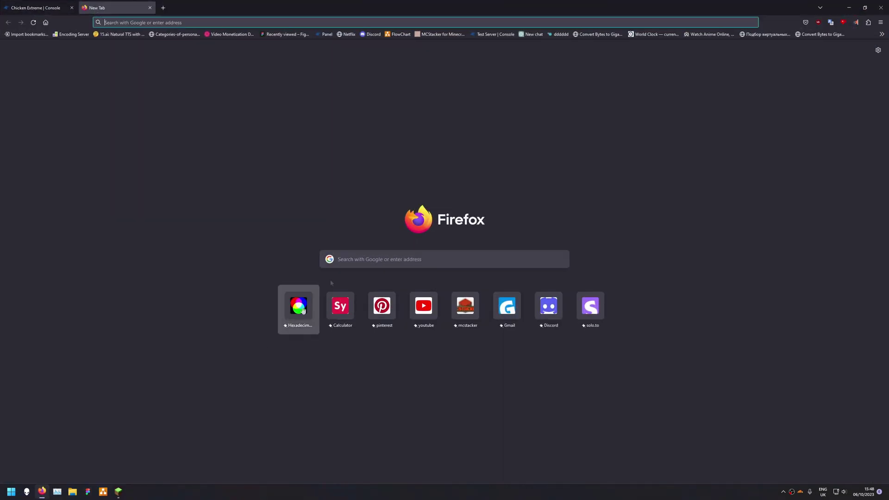
Open the Modrinth website in the new browser tab.
{"action": "type", "text": "modr"}
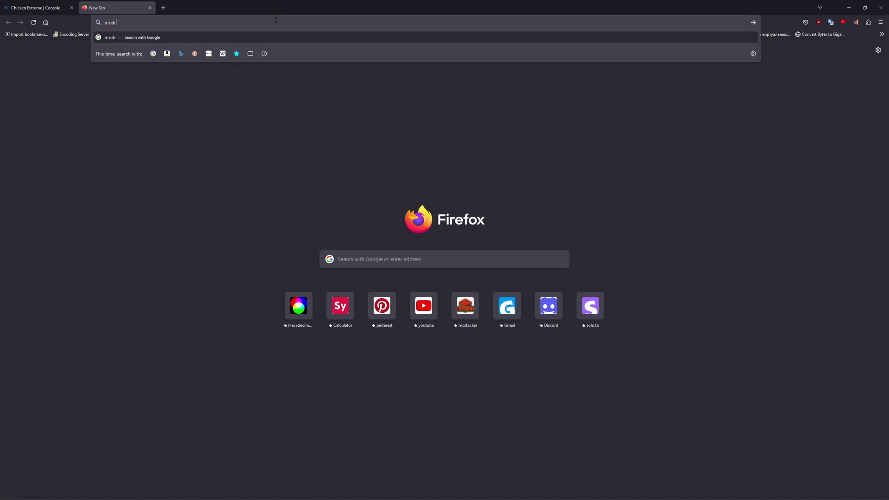
{"action": "type", "text": "inth"}
{"action": "key", "text": "Return"}
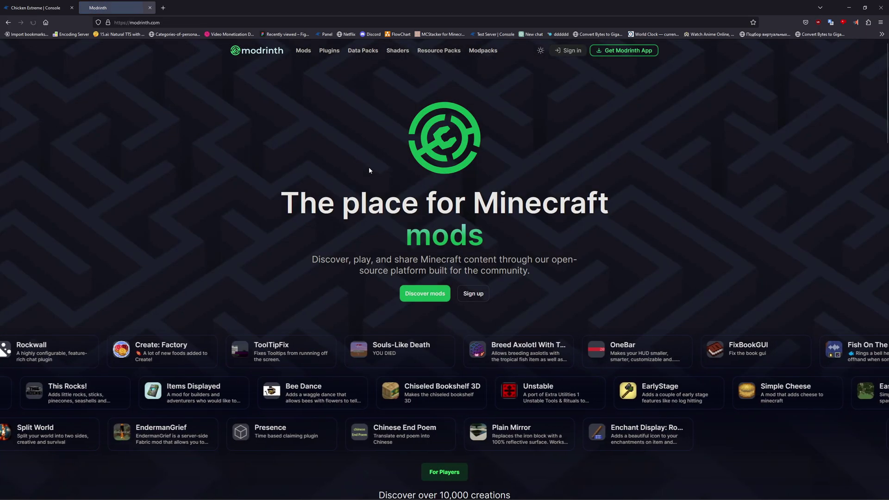
Search the Modrinth home page for "simple" and open the Simple Voice Chat project page.
{"action": "scroll", "coordinate": [450, 302], "scroll_direction": "down", "scroll_amount": 5}
{"action": "scroll", "coordinate": [449, 302], "scroll_direction": "down", "scroll_amount": 2}
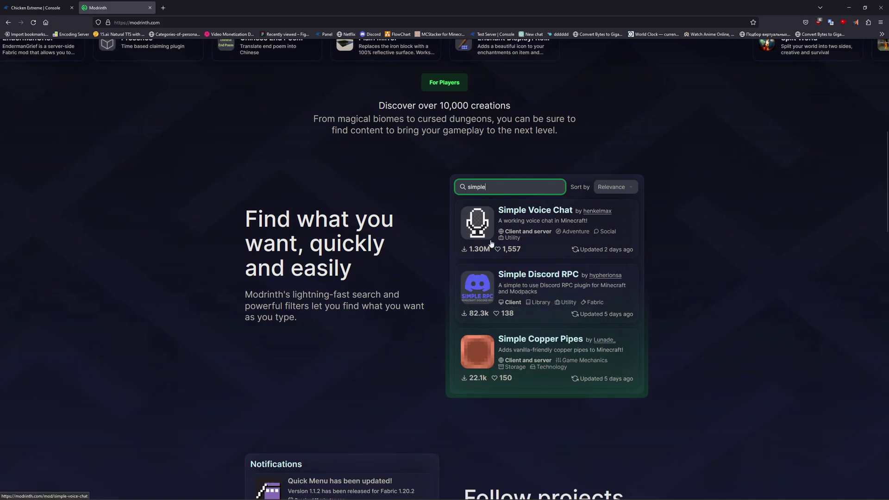
{"action": "left_click_drag", "start_coordinate": [468, 249], "coordinate": [521, 249]}
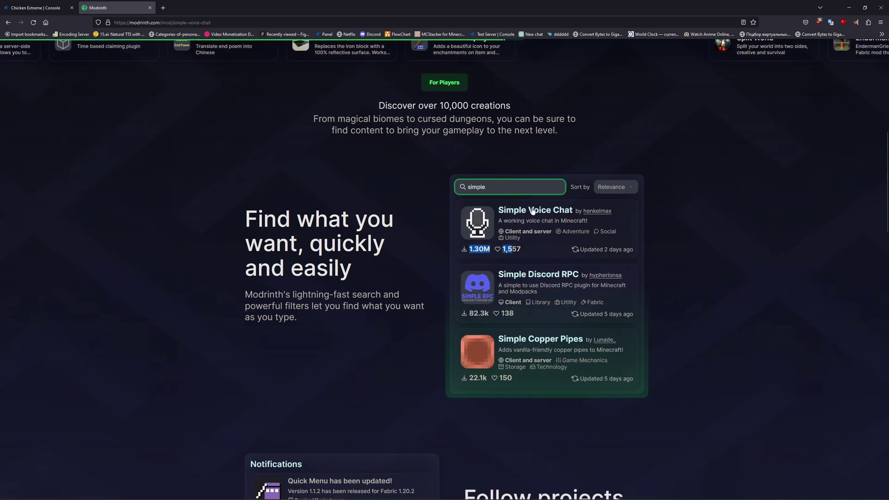
{"action": "left_click", "coordinate": [487, 209]}
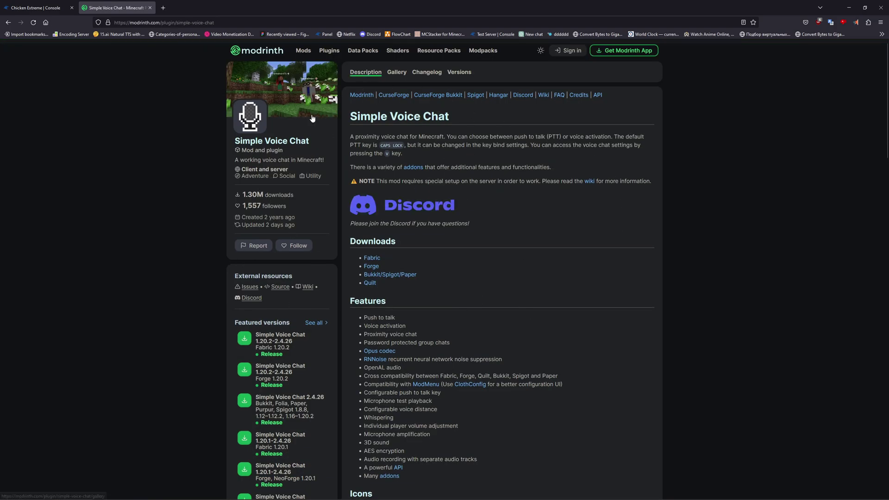
List Simple Voice Chat's Bukkit/Spigot/Paper versions in a separate tab and open its Fabric 1.20.1-2.4.26 release page in the original tab.
{"action": "scroll", "coordinate": [424, 160], "scroll_direction": "down", "scroll_amount": 1}
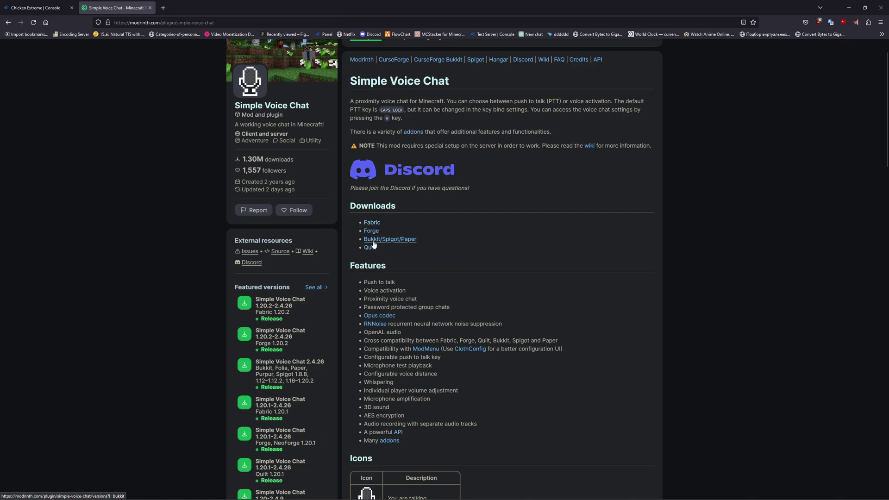
{"action": "left_click", "coordinate": [390, 239]}
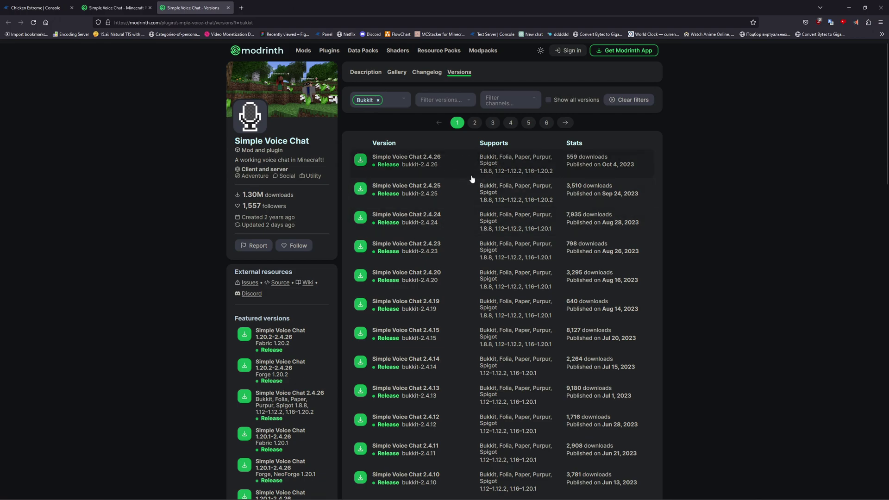
{"action": "left_click", "coordinate": [114, 7]}
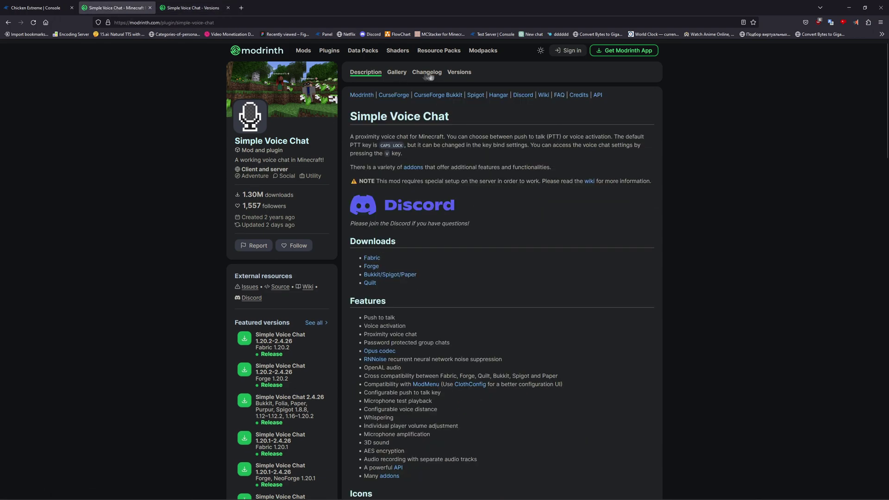
{"action": "left_click", "coordinate": [459, 72]}
{"action": "left_click", "coordinate": [162, 8]}
{"action": "left_click", "coordinate": [145, 11]}
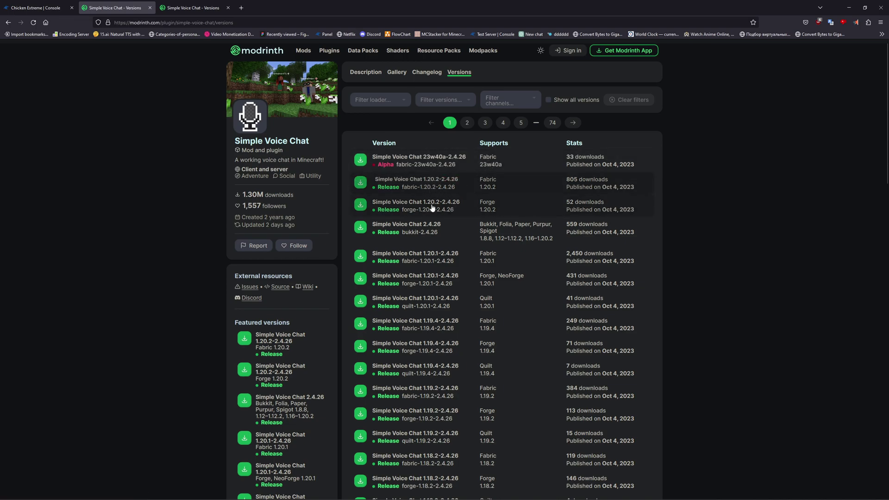
{"action": "left_click", "coordinate": [458, 258]}
{"action": "left_click_drag", "start_coordinate": [523, 117], "coordinate": [452, 116]}
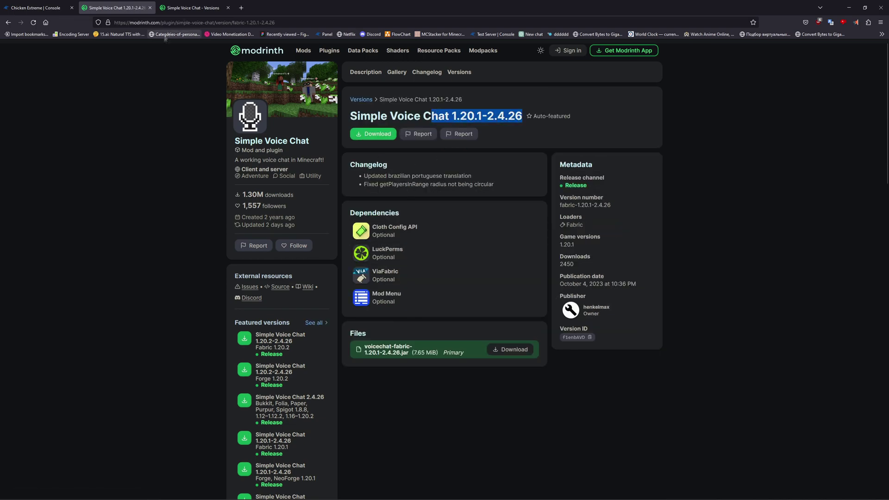
Open the Bukkit release page of Simple Voice Chat 2.4.26 and download voicechat-bukkit-2.4.26.jar.
{"action": "key", "text": "ctrl+Tab"}
{"action": "left_click", "coordinate": [433, 159]}
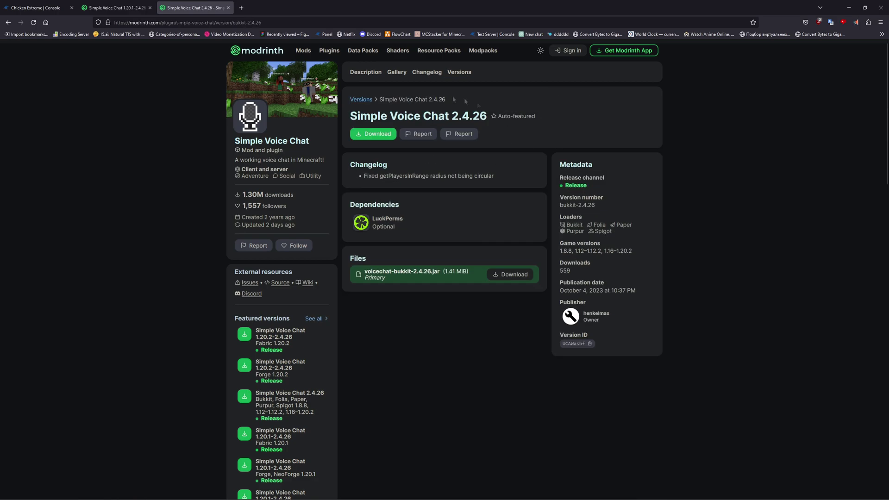
{"action": "key", "text": "ctrl+shift+Tab"}
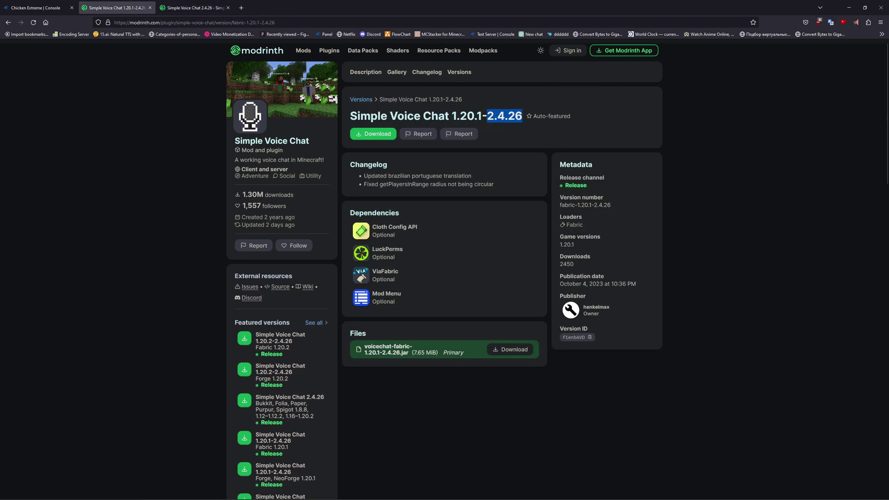
{"action": "left_click", "coordinate": [192, 8]}
{"action": "left_click", "coordinate": [374, 133]}
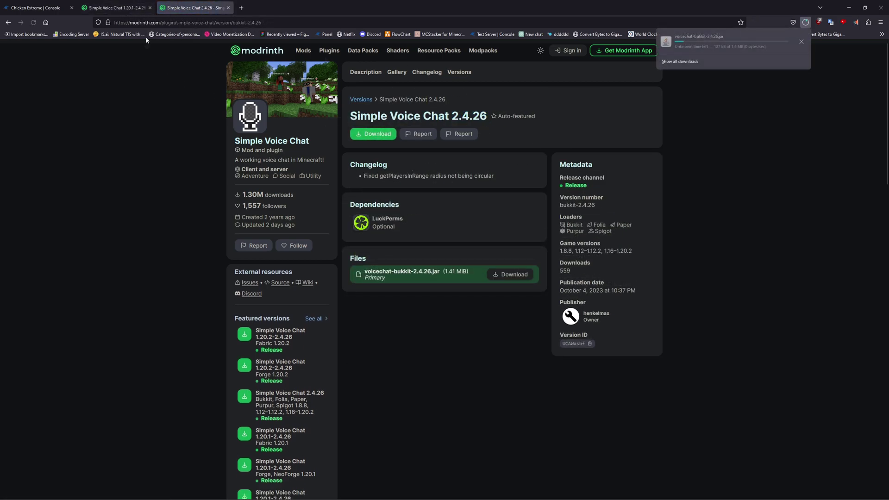
Download voicechat-fabric-1.20.1-2.4.26.jar from the Fabric release page.
{"action": "left_click", "coordinate": [131, 7]}
{"action": "left_click", "coordinate": [371, 134]}
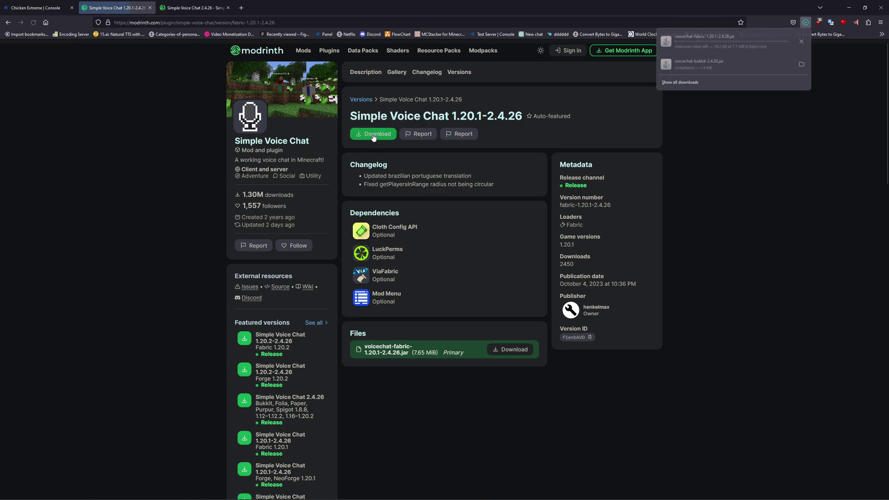
{"action": "left_click", "coordinate": [319, 101]}
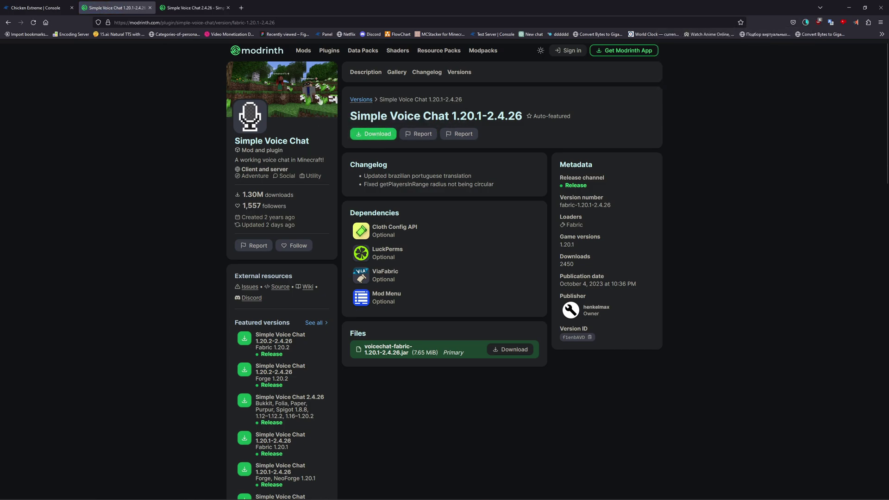
Upload voicechat-bukkit-2.4.26.jar from Downloads into the Chicken Extreme server's plugins folder and start the server.
{"action": "left_click", "coordinate": [40, 10]}
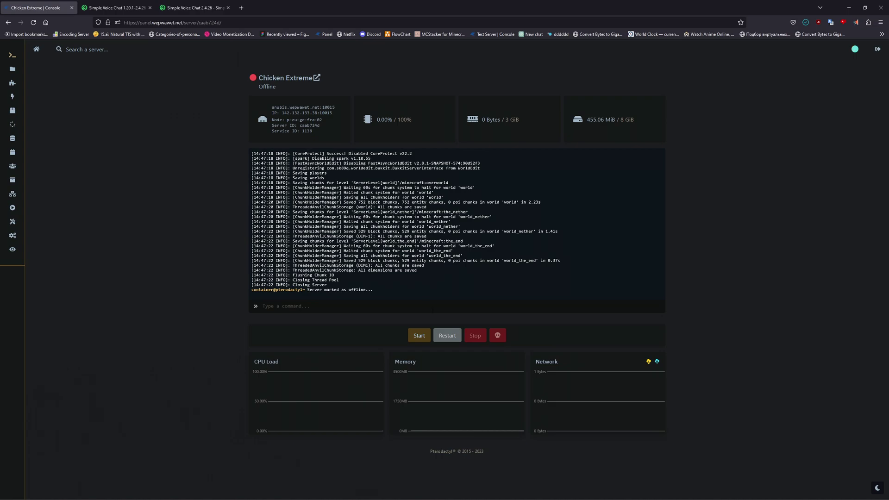
{"action": "left_click", "coordinate": [12, 69]}
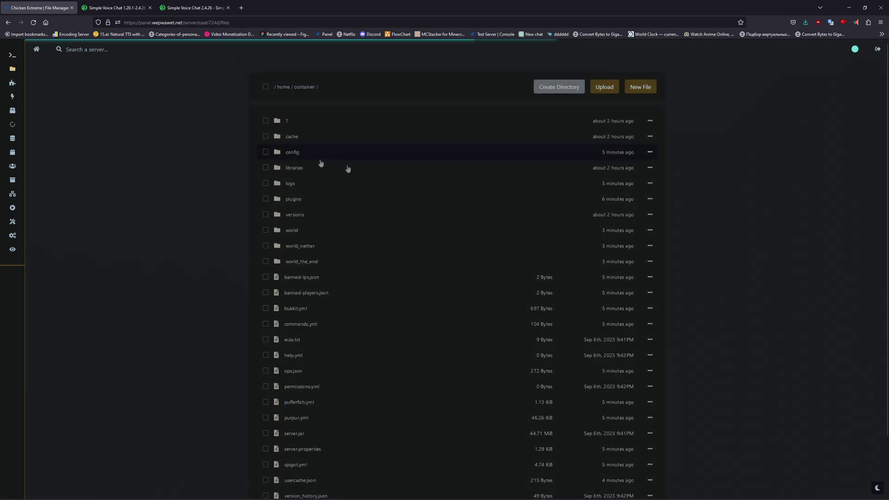
{"action": "left_click", "coordinate": [299, 200]}
{"action": "left_click", "coordinate": [603, 88]}
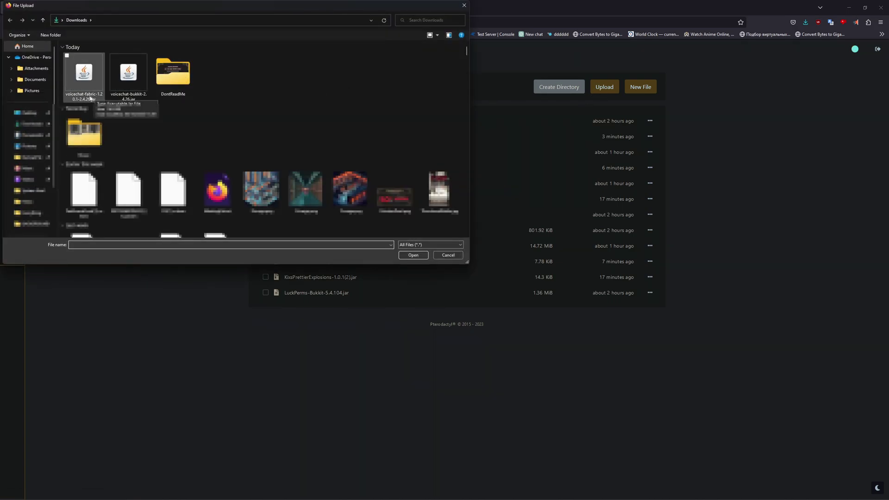
{"action": "left_click", "coordinate": [136, 98]}
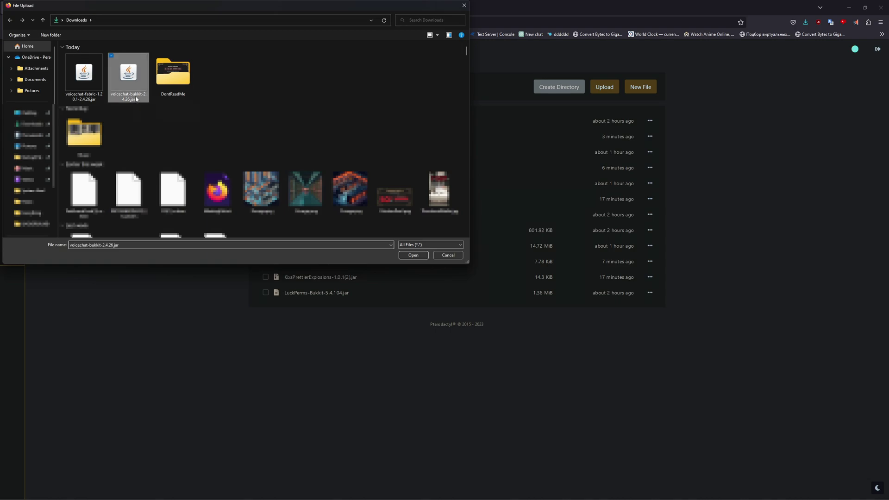
{"action": "left_click", "coordinate": [410, 257]}
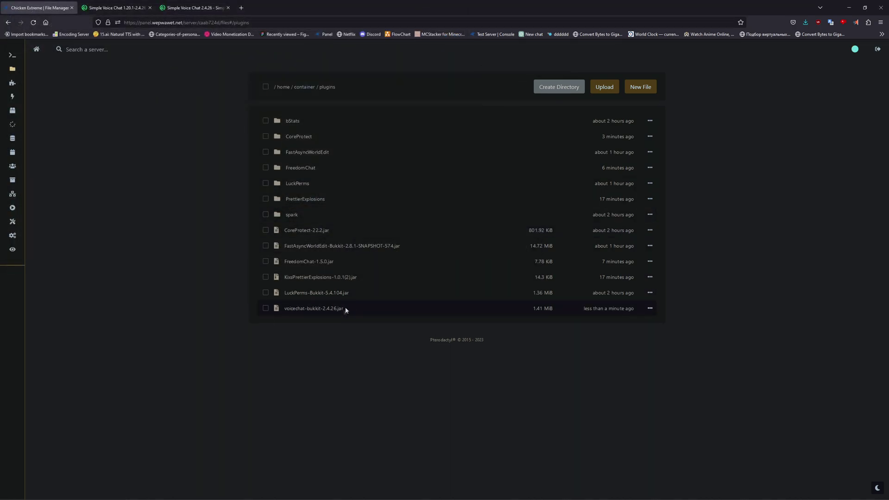
{"action": "left_click", "coordinate": [12, 61]}
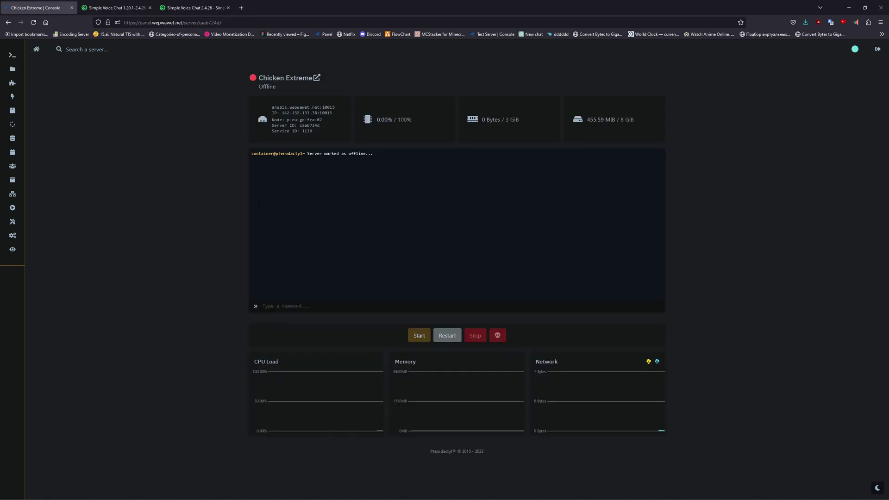
{"action": "left_click", "coordinate": [419, 336]}
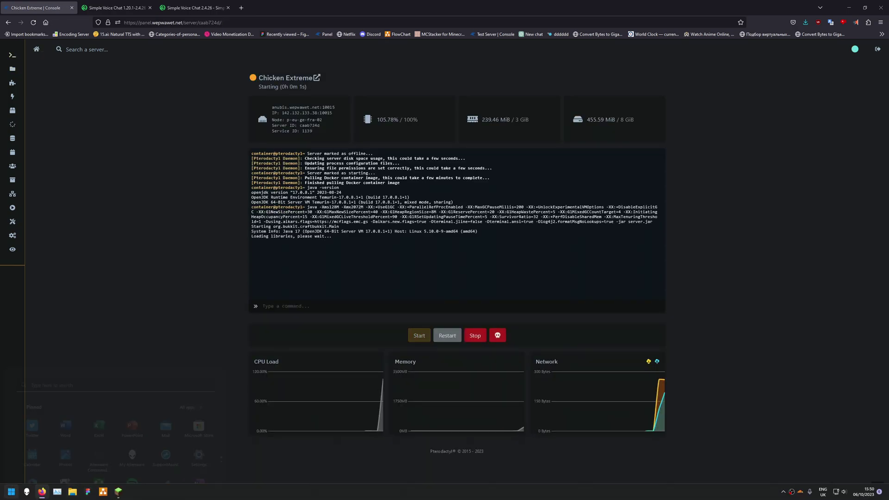
In File Explorer, move voicechat-fabric-1.20.1-2.4.26.jar from Downloads into the .minecraft mods folder.
{"action": "left_click", "coordinate": [98, 492]}
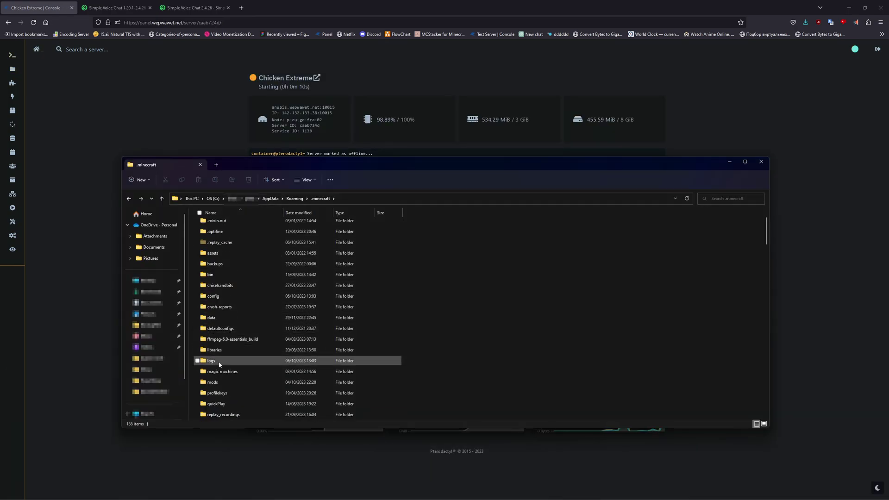
{"action": "double_click", "coordinate": [213, 382]}
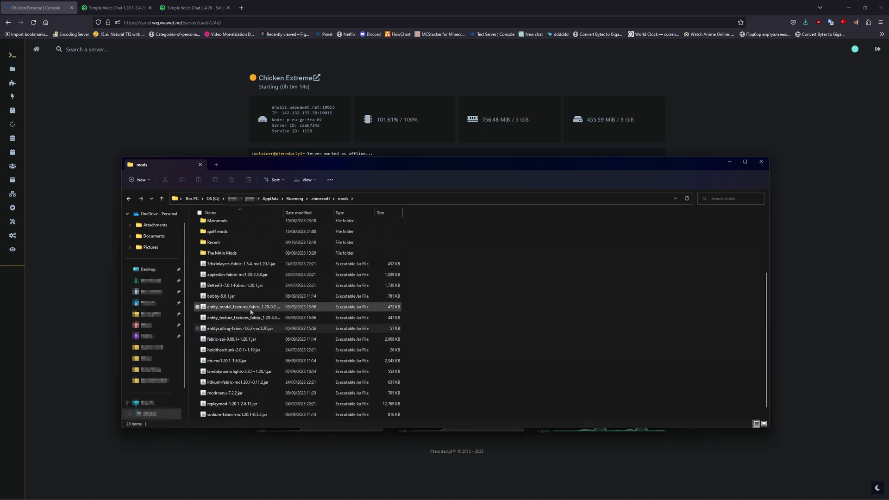
{"action": "left_click", "coordinate": [75, 493]}
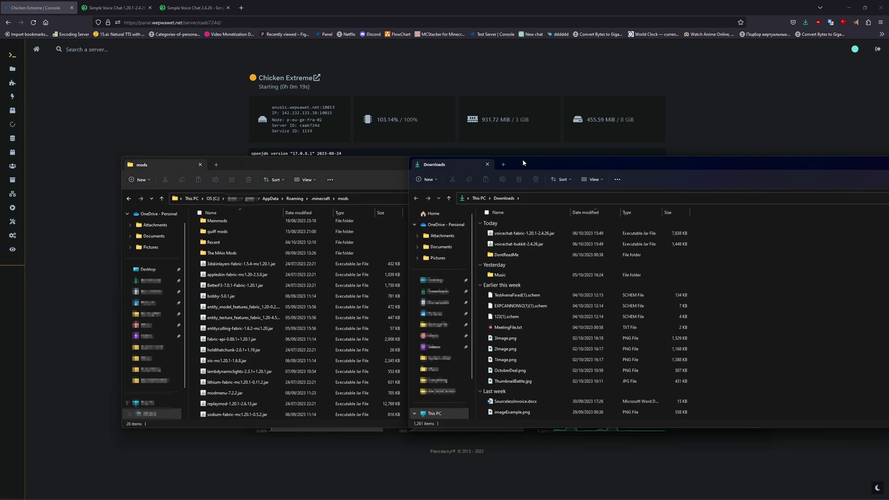
{"action": "left_click", "coordinate": [531, 235]}
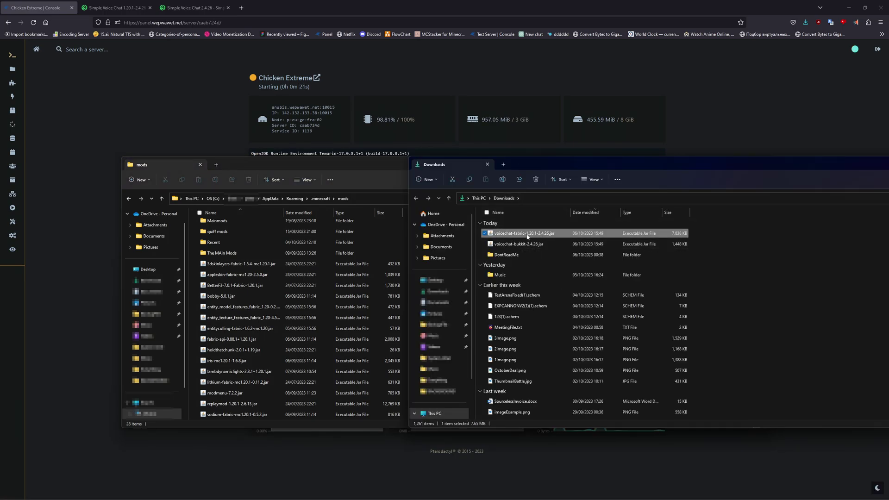
{"action": "left_click_drag", "start_coordinate": [516, 235], "coordinate": [191, 276]}
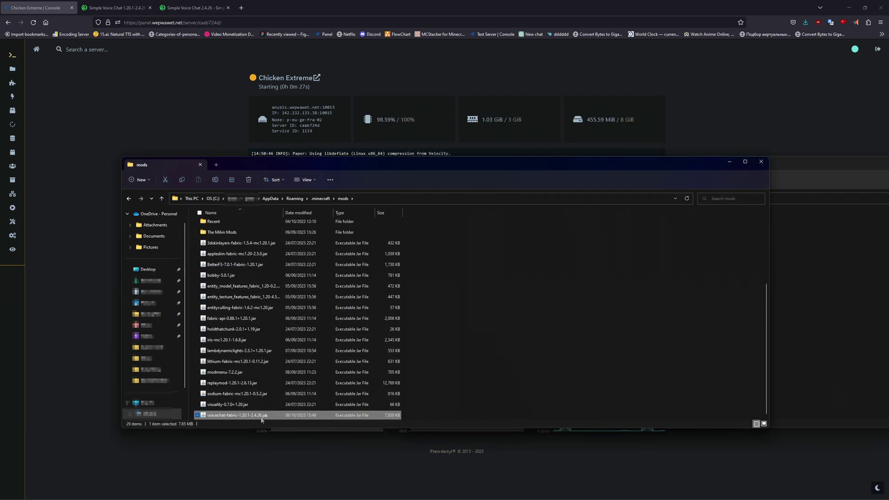
{"action": "left_click", "coordinate": [87, 264]}
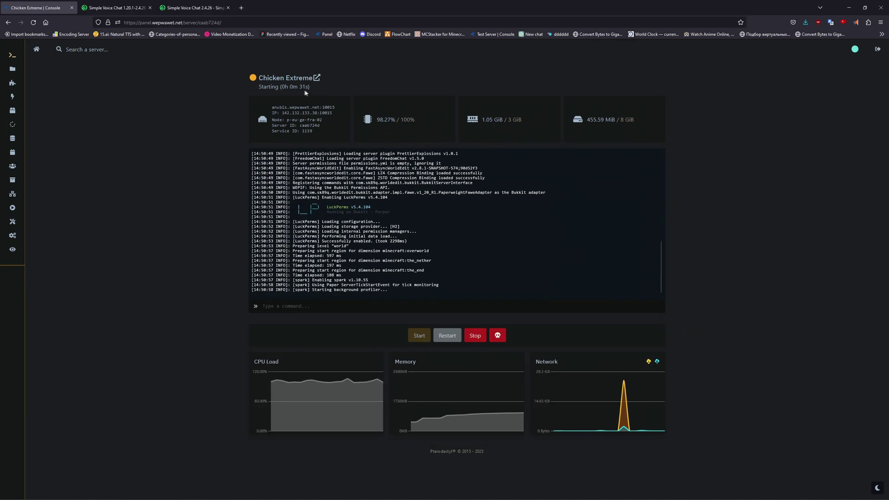
Create an additional network allocation for the Chicken Extreme server and copy its port number.
{"action": "left_click", "coordinate": [13, 194]}
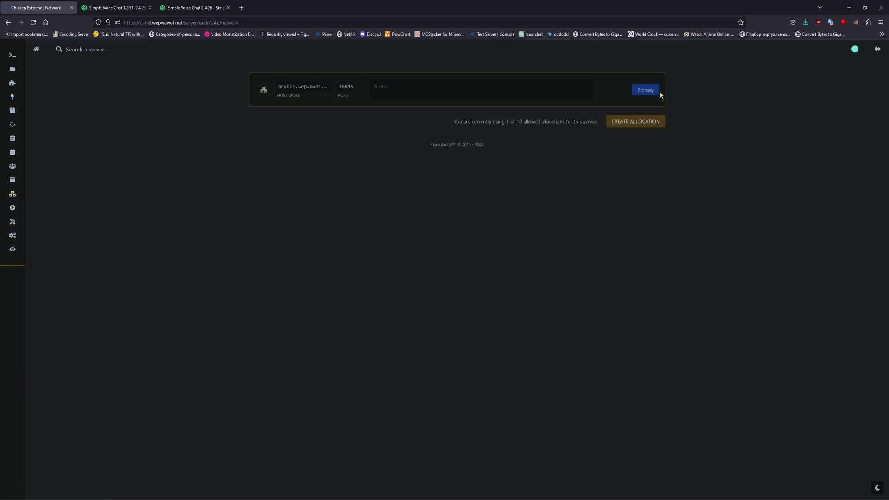
{"action": "left_click", "coordinate": [636, 122]}
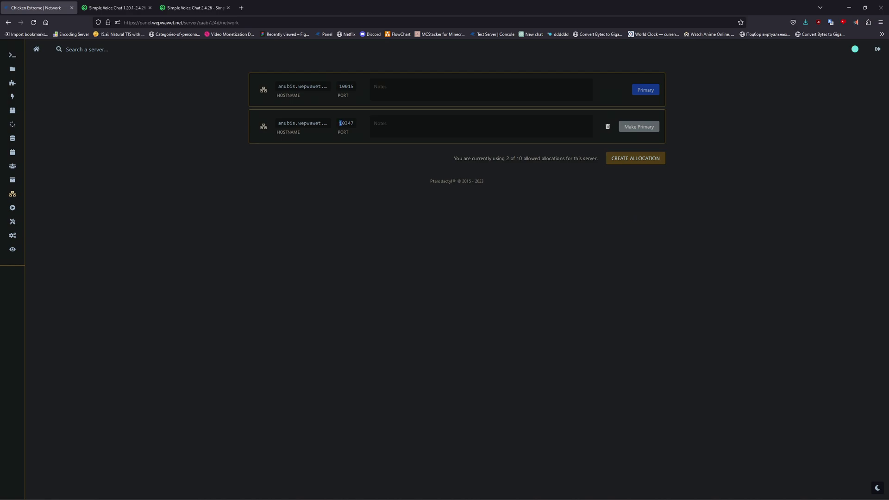
{"action": "right_click", "coordinate": [351, 123]}
{"action": "left_click", "coordinate": [362, 130]}
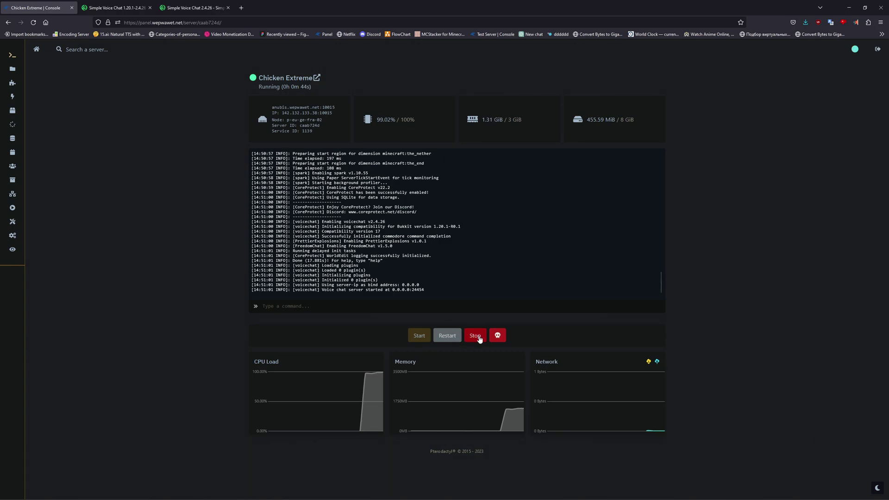
Stop the Chicken Extreme server, then set port=10347 in plugins/voicechat/voicechat-server.properties and save the file.
{"action": "left_click", "coordinate": [476, 336]}
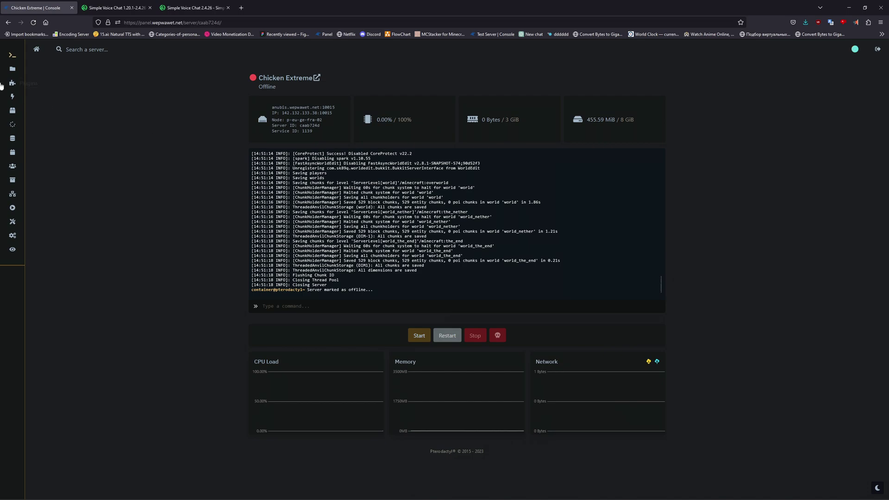
{"action": "left_click", "coordinate": [8, 72]}
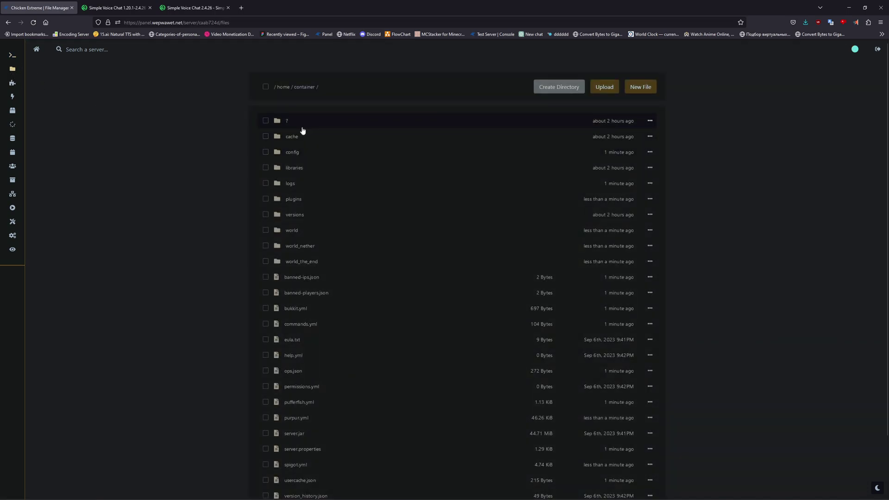
{"action": "left_click", "coordinate": [297, 206]}
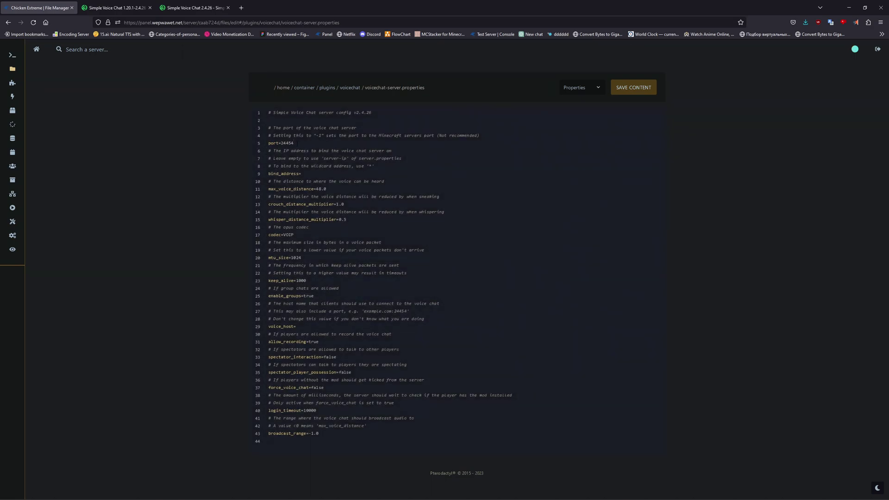
{"action": "right_click", "coordinate": [285, 145]}
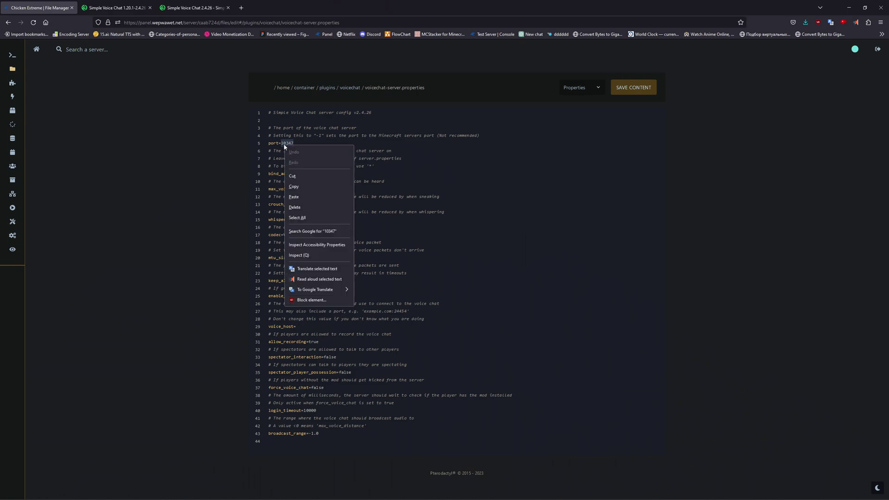
{"action": "left_click", "coordinate": [308, 187]}
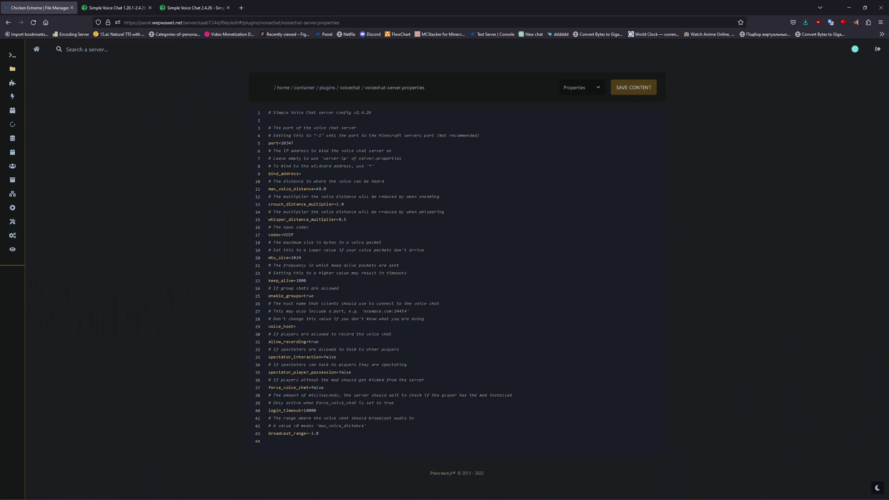
Start the Chicken Extreme server again and launch Minecraft from the Minecraft Launcher with the fabric-loader-1.20.1 installation.
{"action": "left_click", "coordinate": [9, 57]}
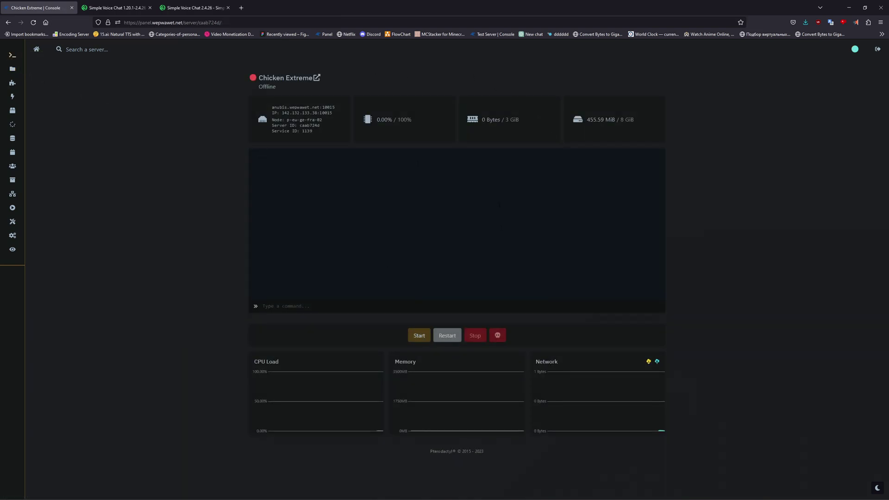
{"action": "left_click", "coordinate": [418, 336]}
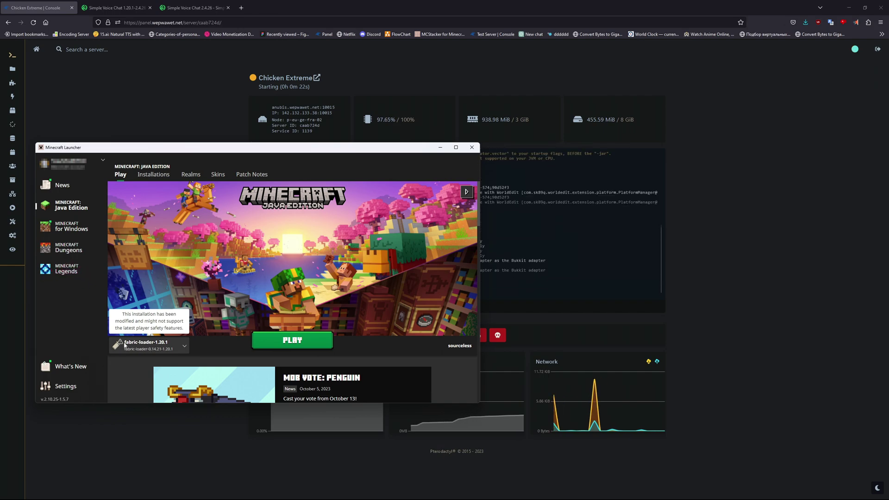
{"action": "left_click", "coordinate": [278, 342]}
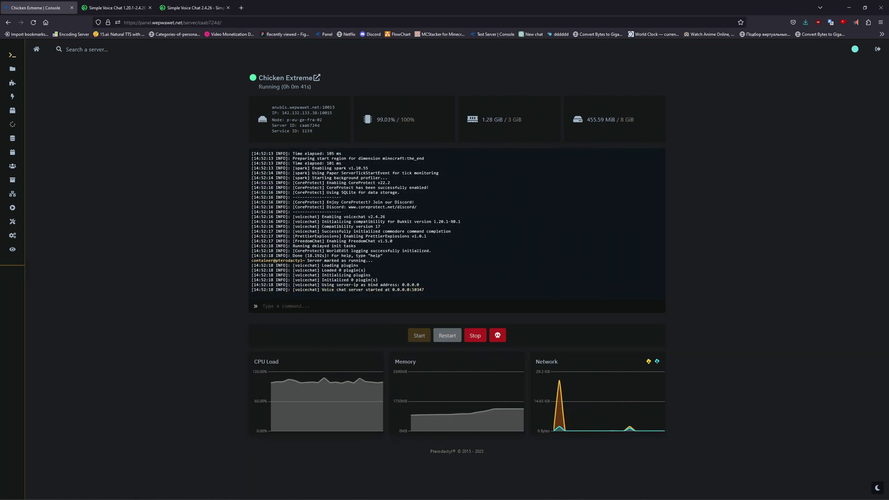
{"action": "left_click", "coordinate": [118, 492]}
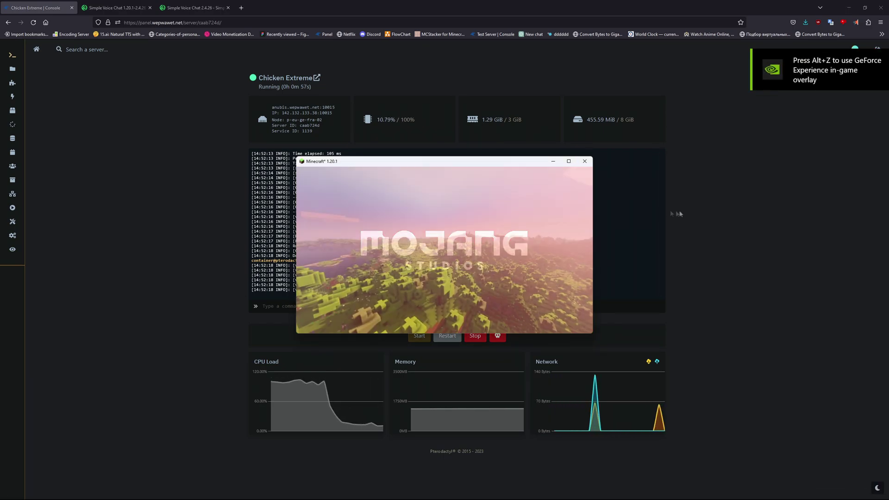
Maximize the Minecraft 1.20.1 window and join the server from the multiplayer list.
{"action": "left_click", "coordinate": [569, 161]}
{"action": "left_click", "coordinate": [445, 246]}
{"action": "double_click", "coordinate": [436, 371]}
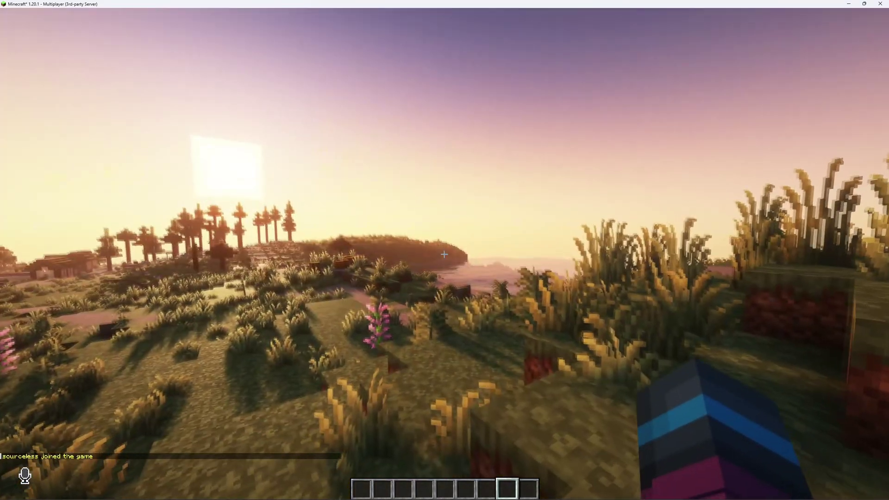
Open the in-game Voice Chat Settings and examine the available microphone and speaker devices.
{"action": "key", "text": "e"}
{"action": "key", "text": "e"}
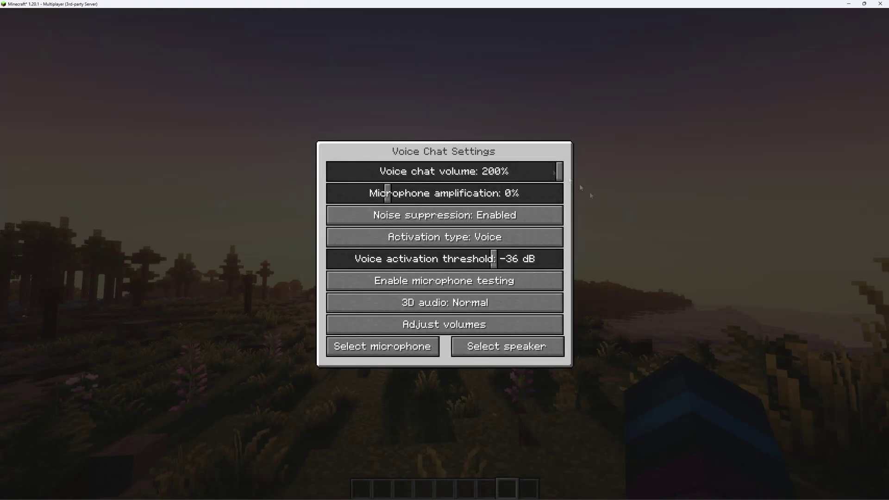
{"action": "left_click", "coordinate": [399, 351]}
{"action": "left_click", "coordinate": [458, 448]}
{"action": "left_click", "coordinate": [506, 347]}
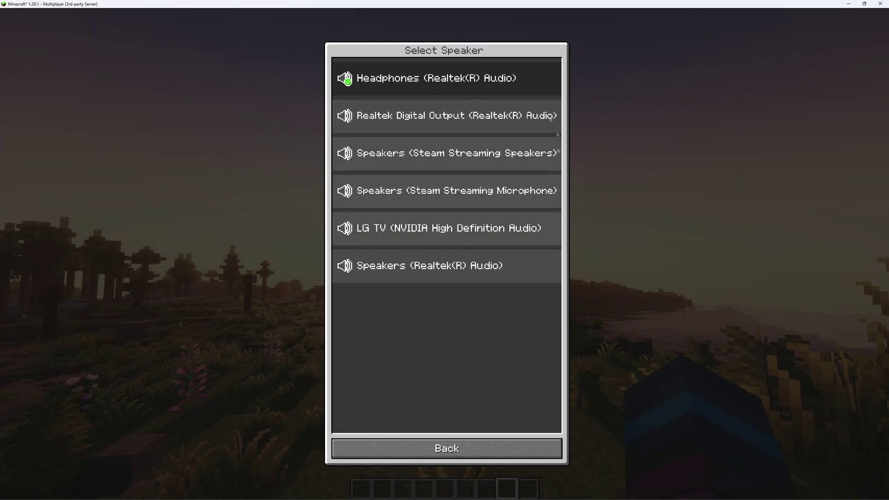
{"action": "key", "text": "Escape"}
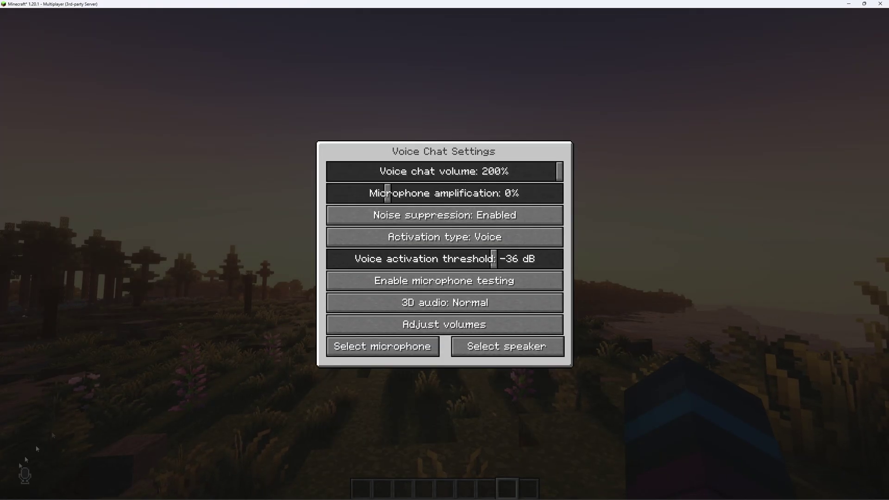